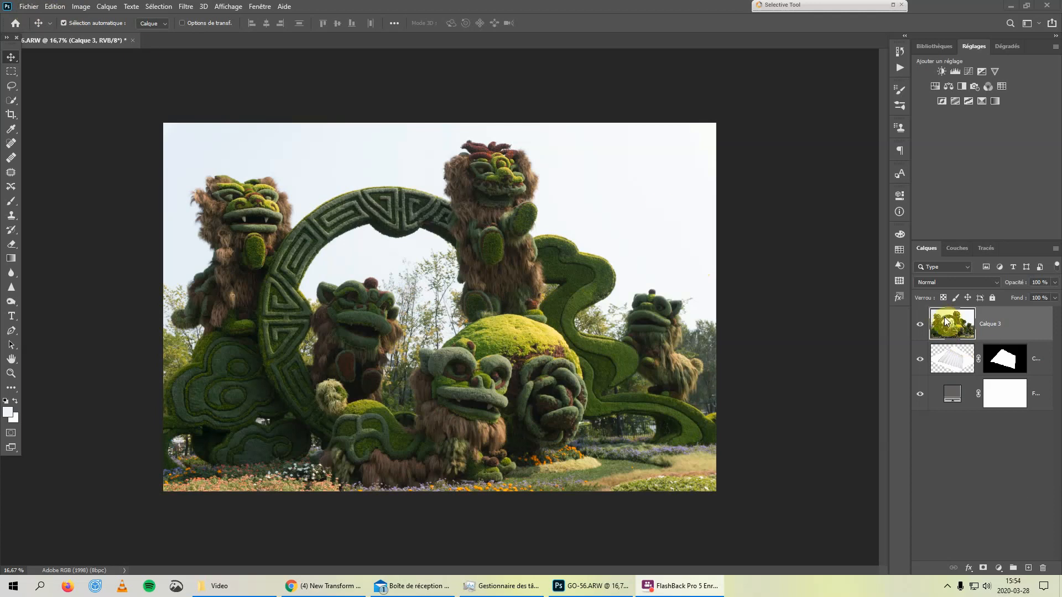
Step: Start a Warp (Déformation) transformation on the photo layer Calque 3
click(55, 6)
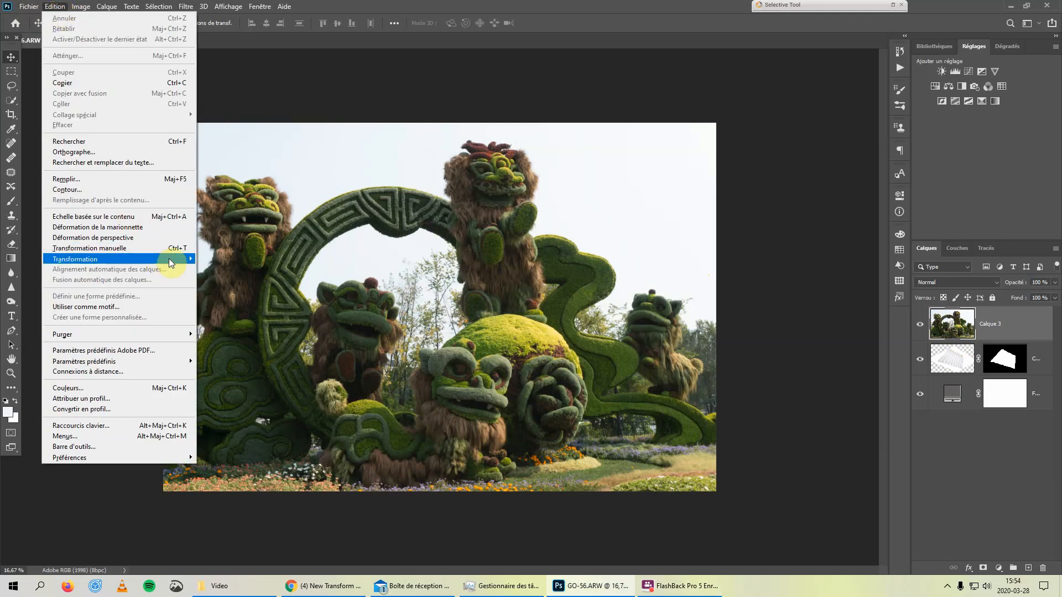
mouse_move(168, 258)
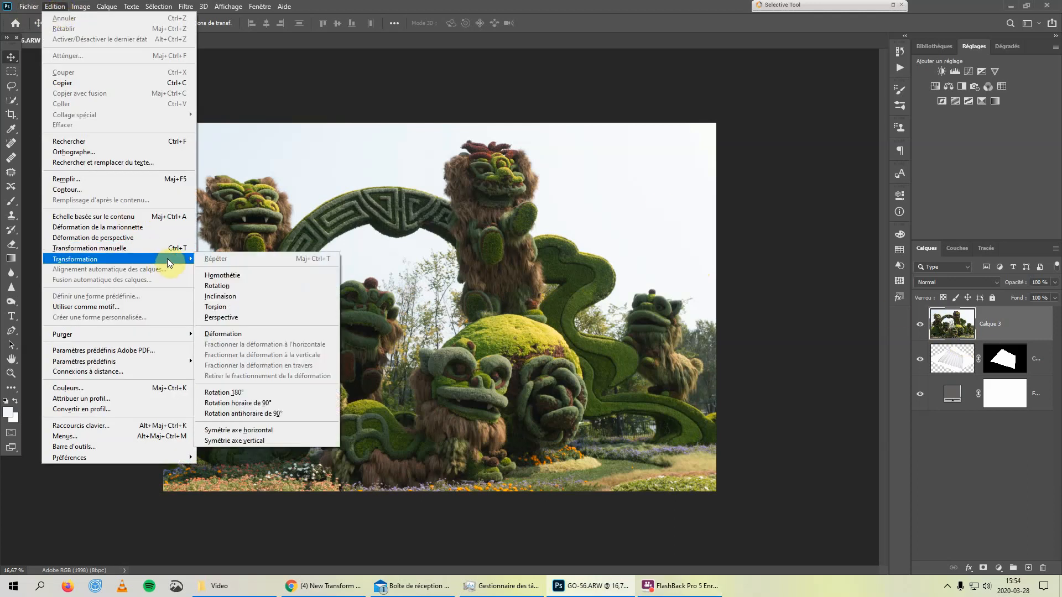
click(261, 334)
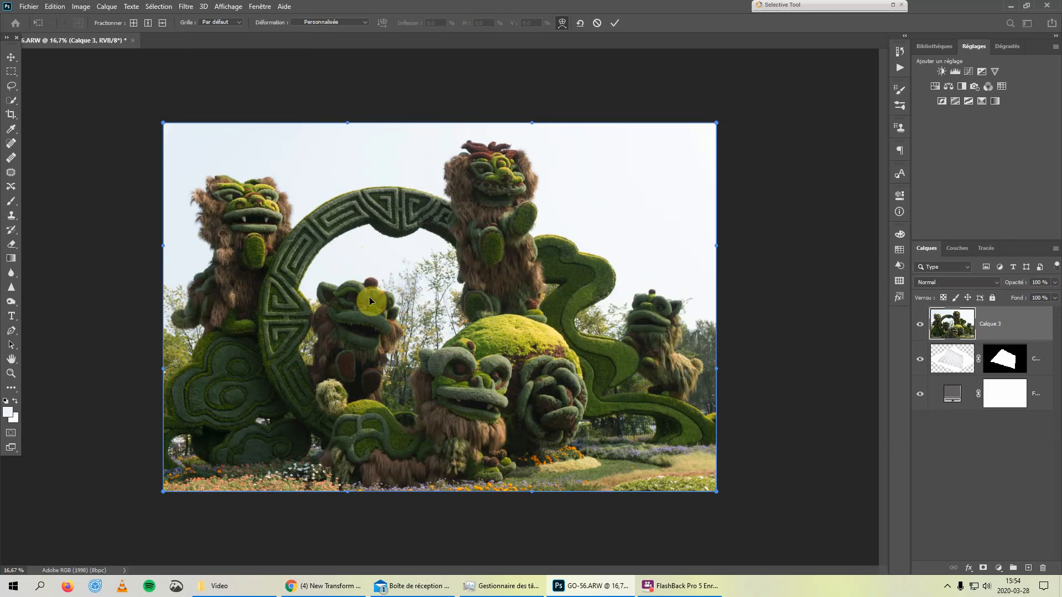
Step: Try a crosswise warp split near the photo's center by pulling its anchor points and a handle, and reset the warp
key(alt)
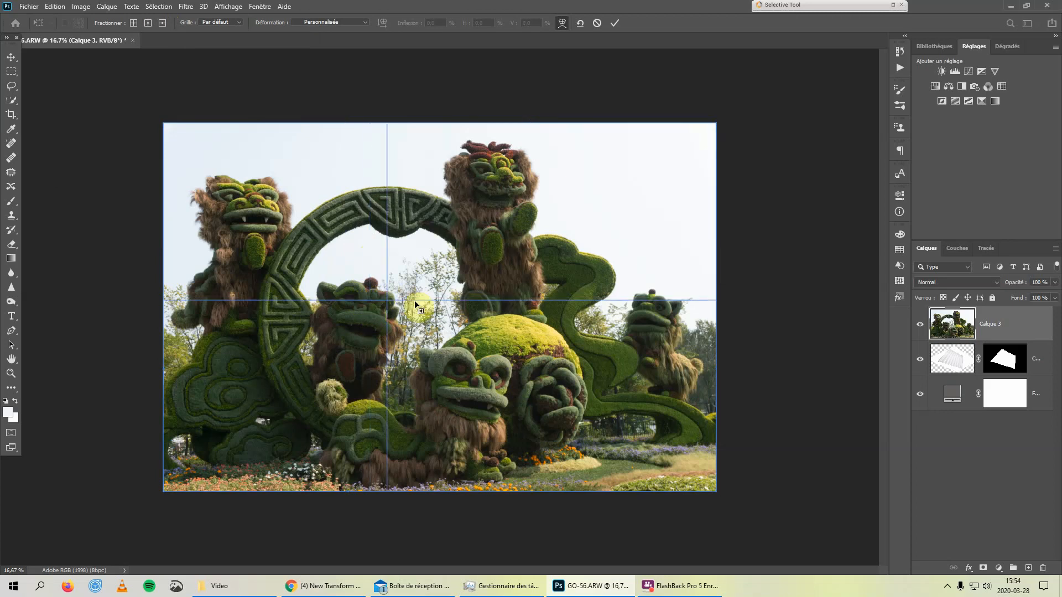
click(377, 296)
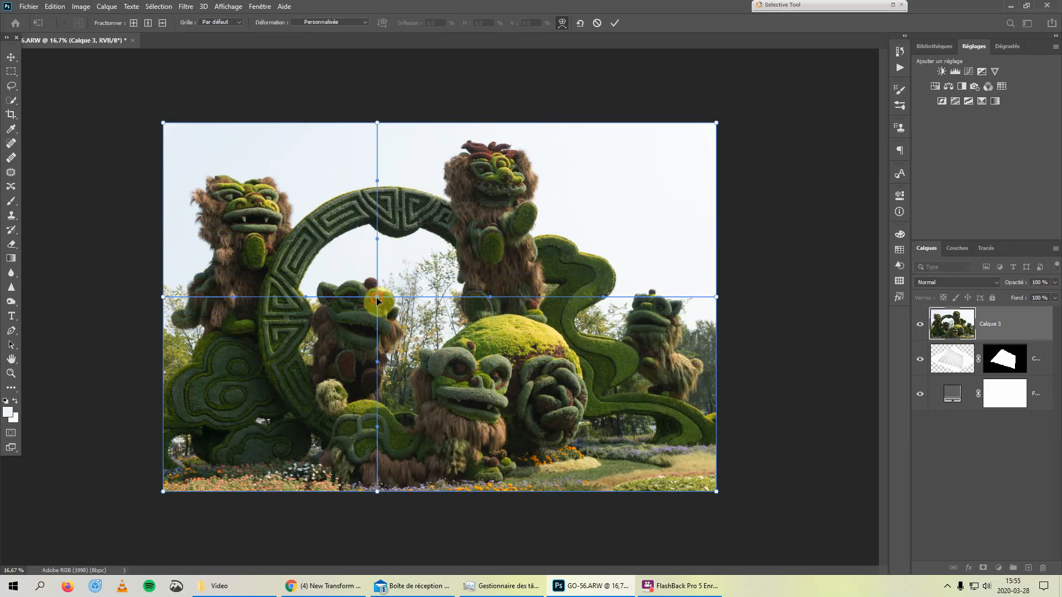
drag(377, 297, 392, 302)
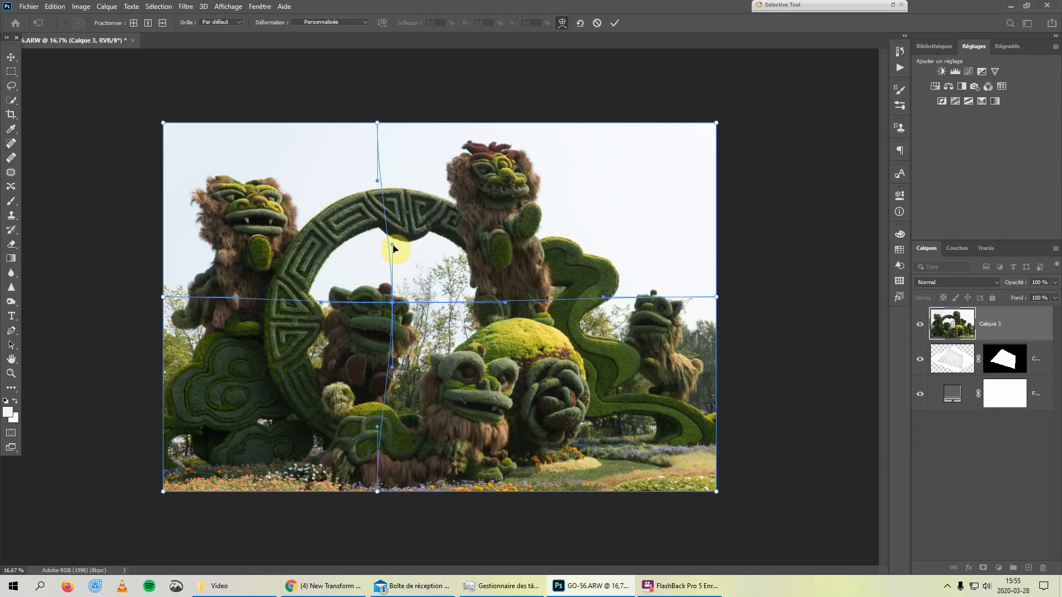
mouse_move(393, 242)
mouse_down()
mouse_move(409, 251)
mouse_move(424, 287)
mouse_move(400, 260)
mouse_up()
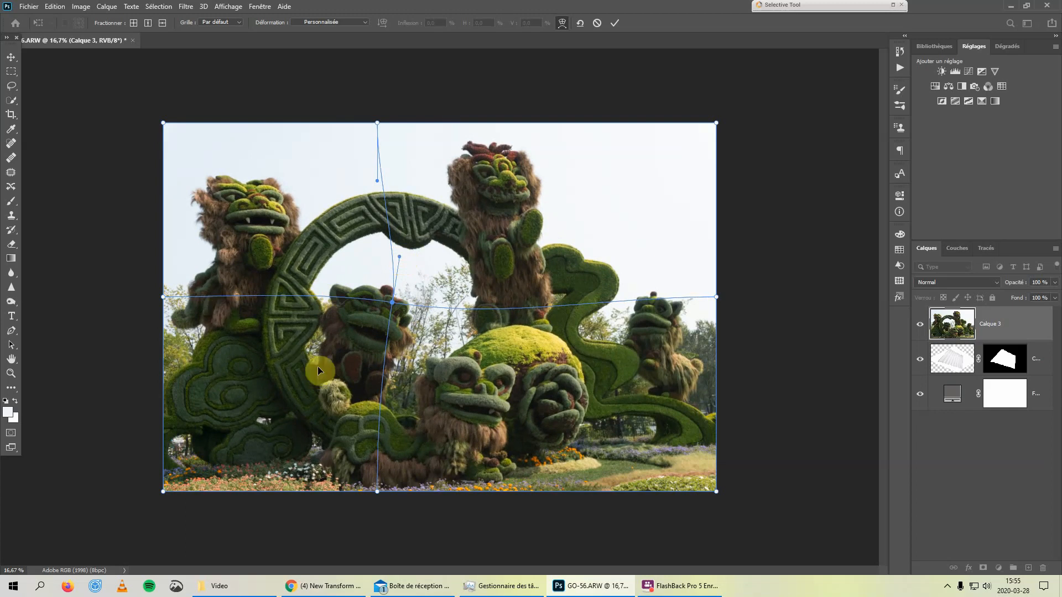
click(717, 296)
mouse_move(715, 298)
mouse_down()
mouse_move(691, 300)
mouse_move(784, 298)
mouse_move(714, 298)
mouse_up()
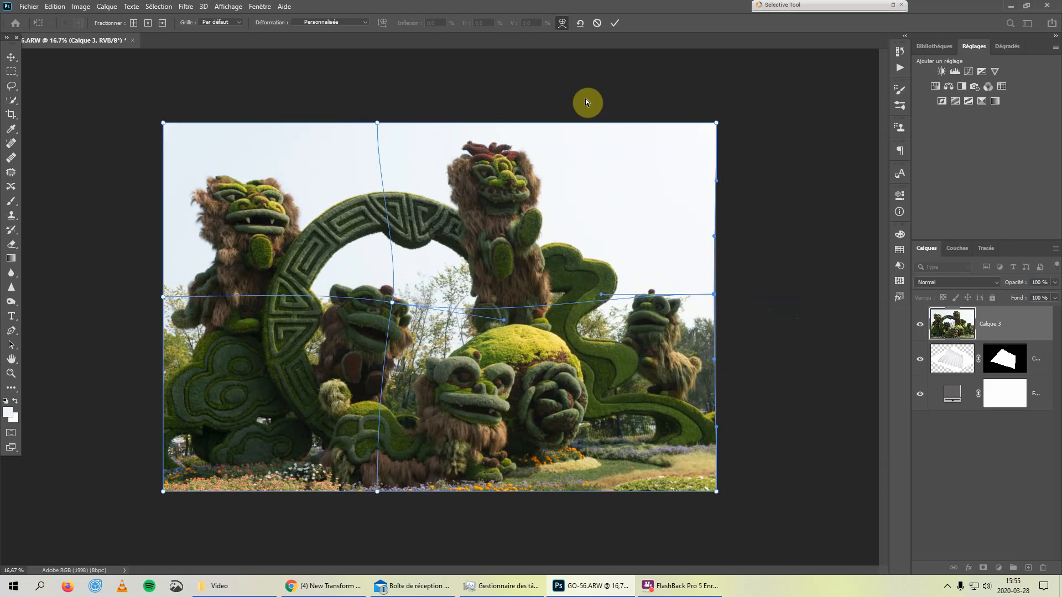
click(578, 24)
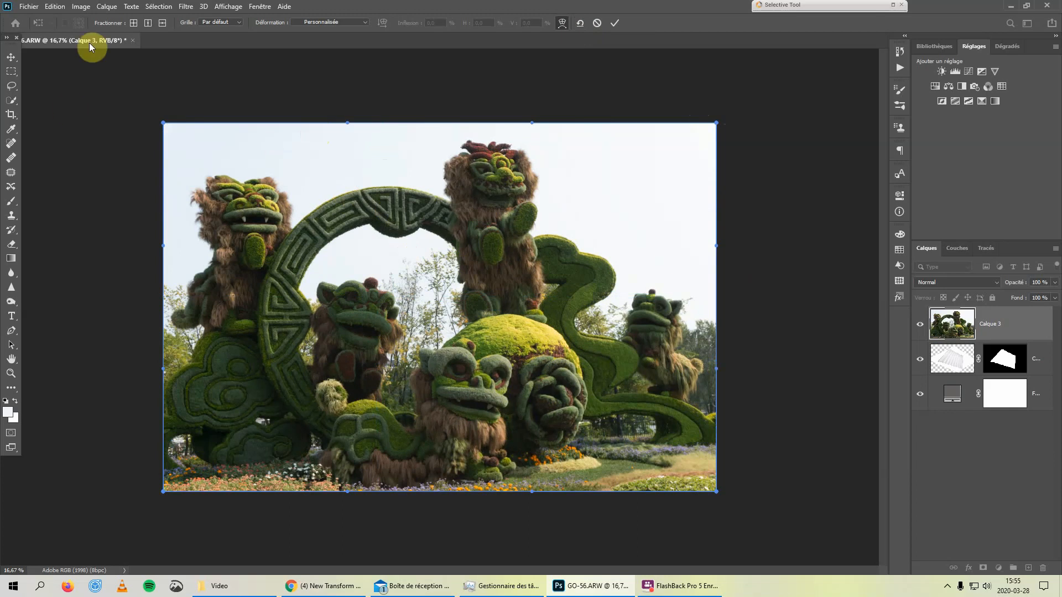
Step: Apply a 4 x 4 warp grid and select the anchor points surrounding the photo's center
click(237, 23)
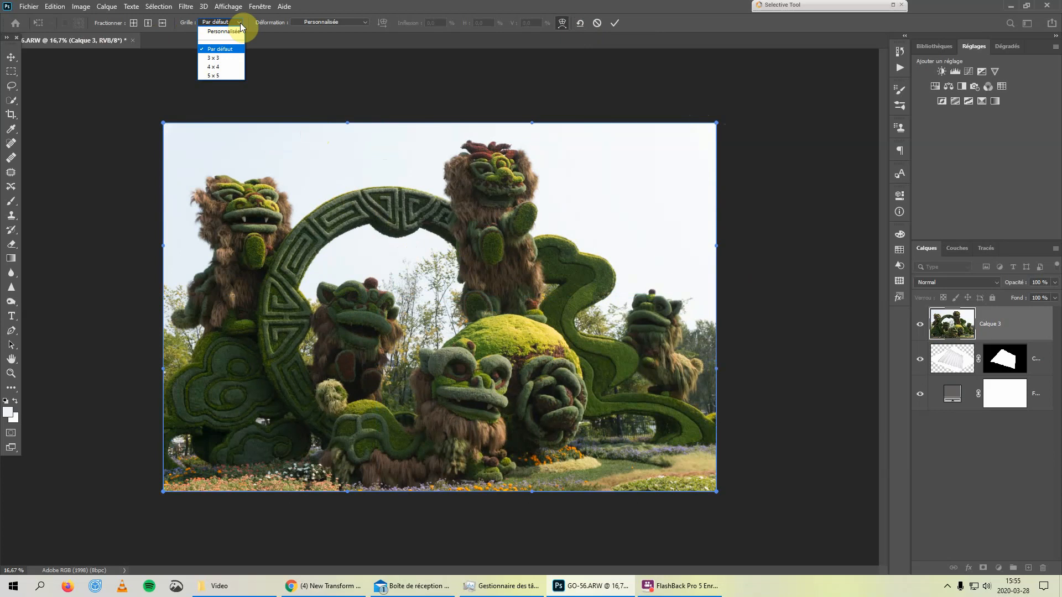
click(232, 69)
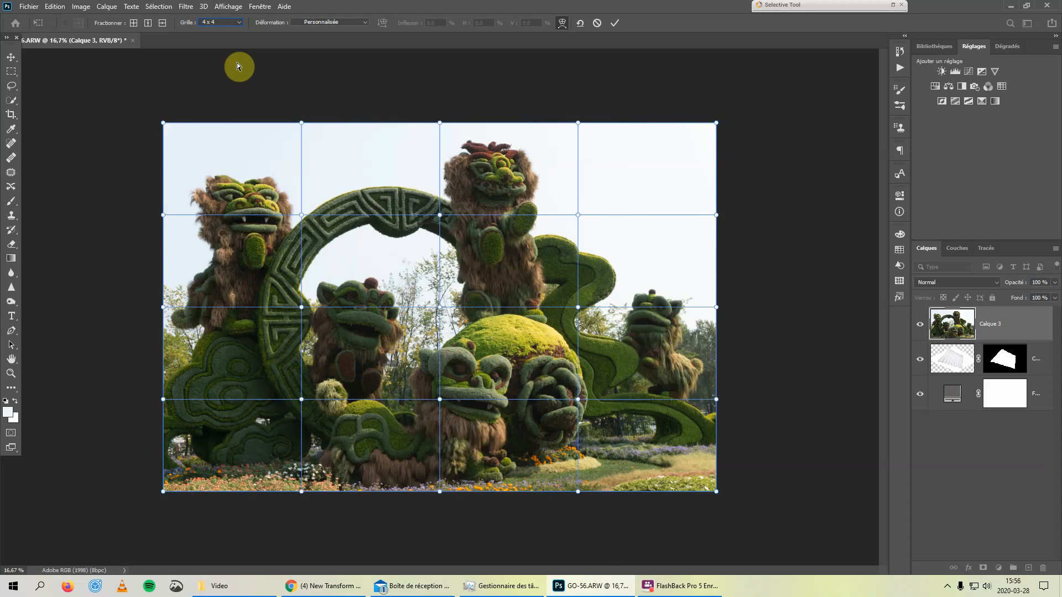
click(303, 217)
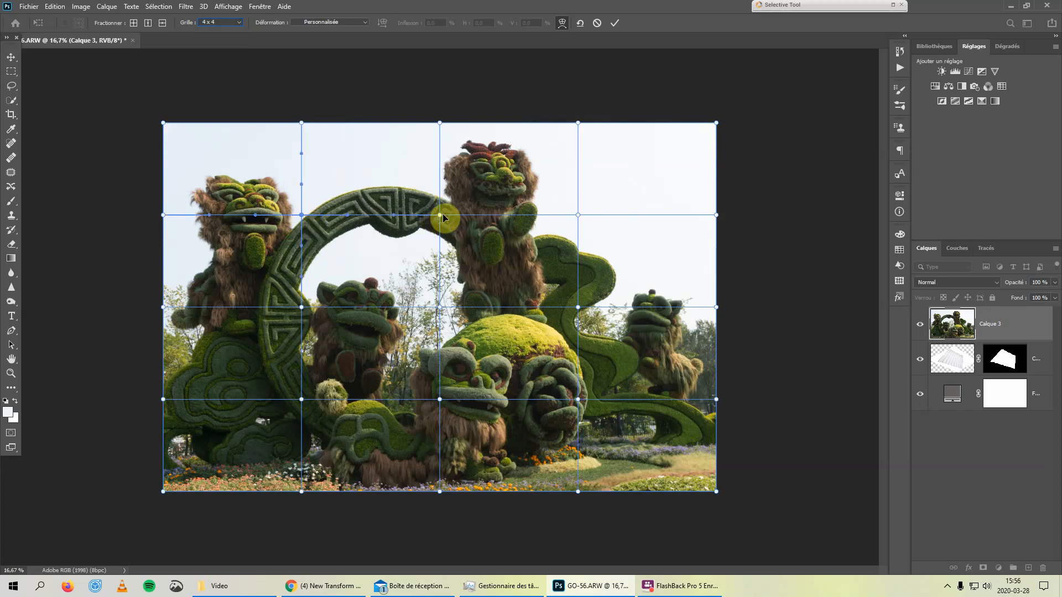
shift+click(440, 216)
shift+click(578, 217)
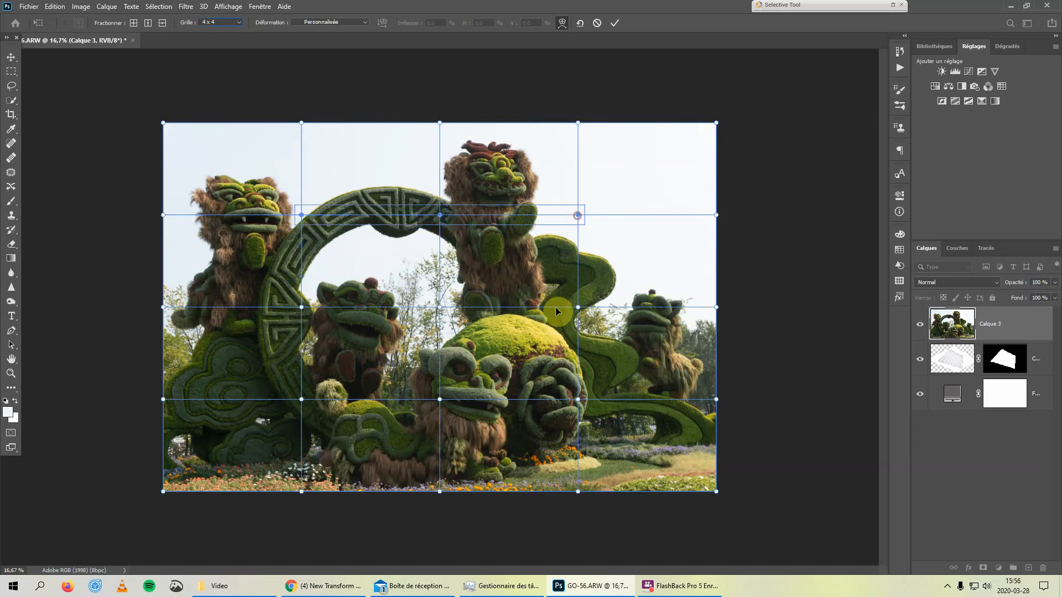
shift+click(578, 307)
shift+click(577, 401)
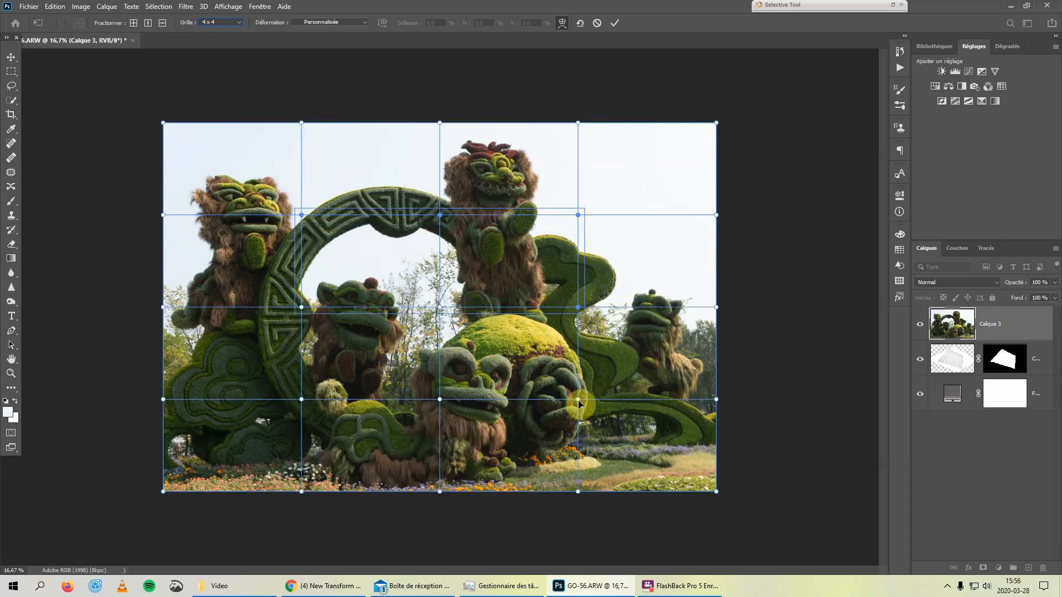
shift+click(441, 400)
drag(439, 399, 440, 397)
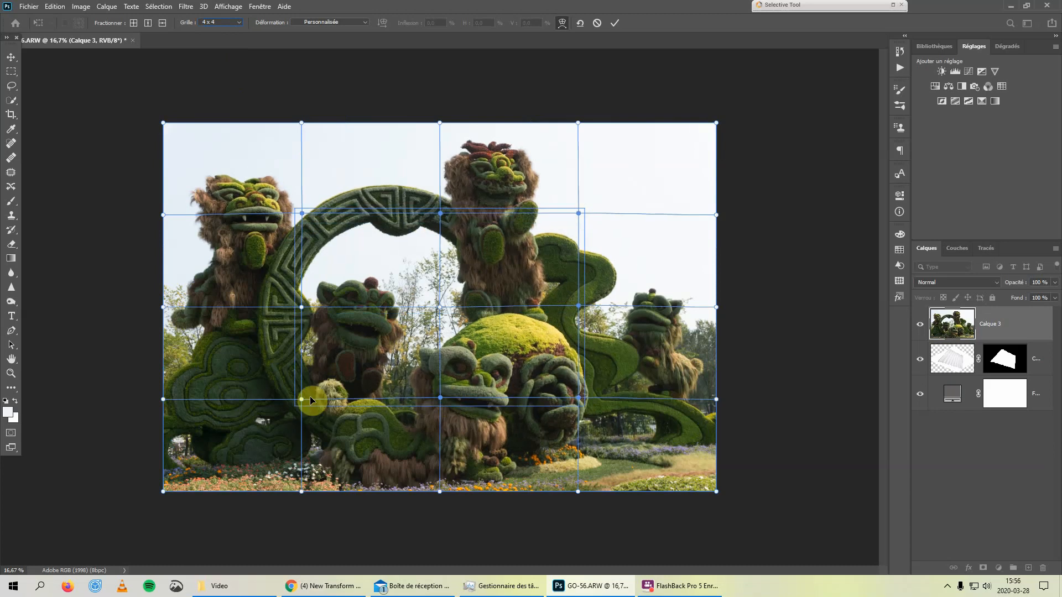
shift+click(302, 400)
shift+click(302, 307)
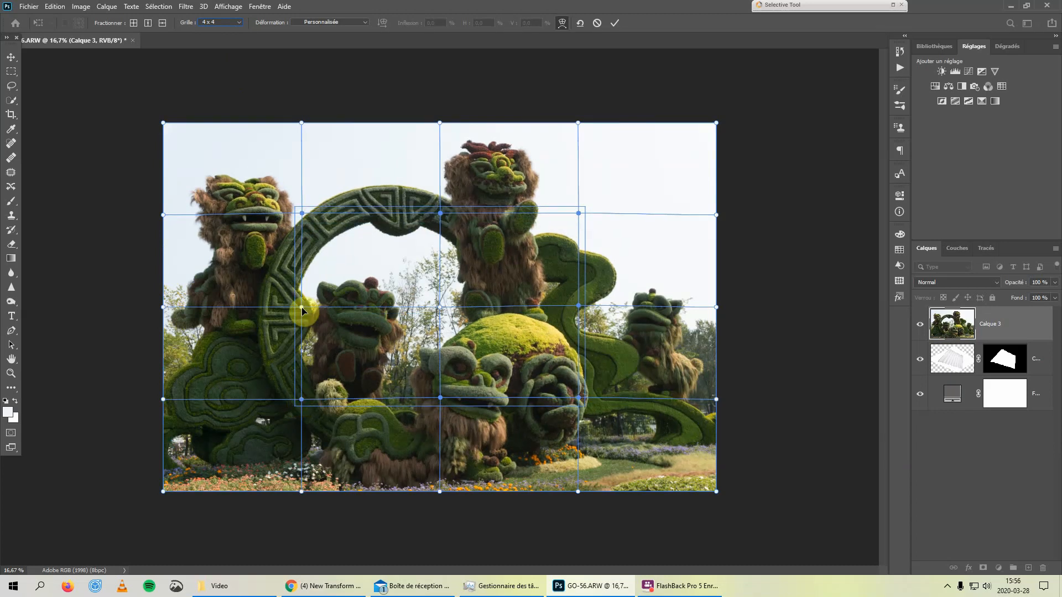
Step: Try moving and scaling the selected grid points together, shift the point below the center separately, and reset the warp
drag(303, 308, 305, 309)
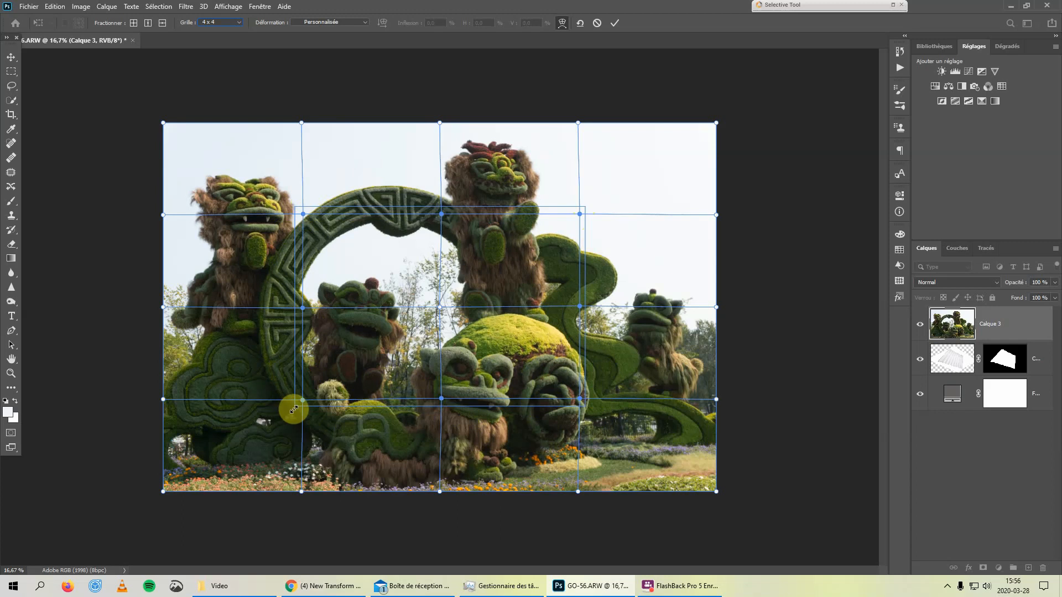
drag(297, 406, 307, 385)
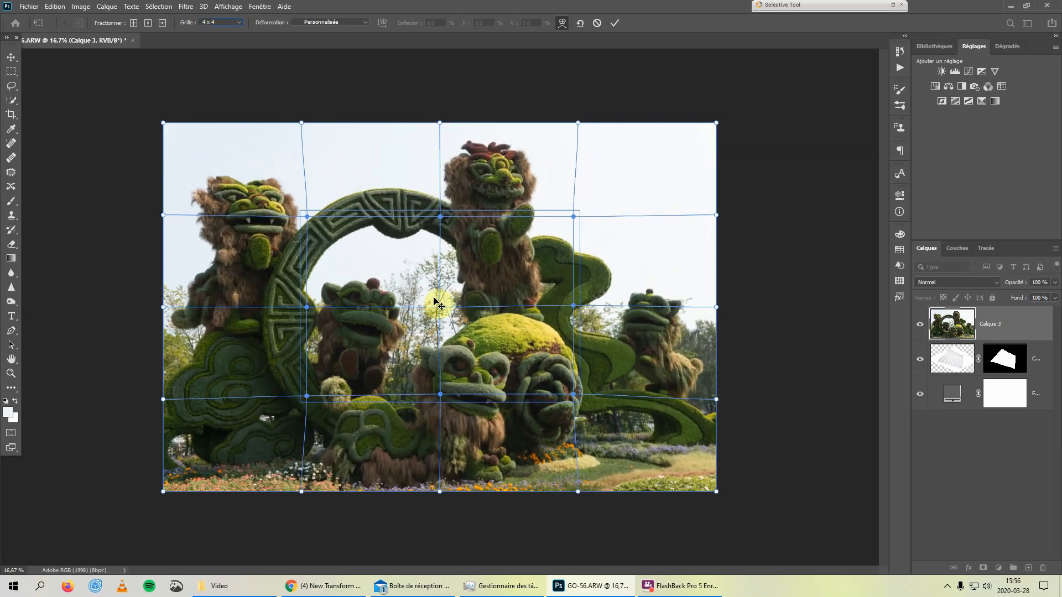
mouse_move(437, 310)
mouse_down()
mouse_move(423, 313)
mouse_move(506, 316)
mouse_move(444, 308)
mouse_up()
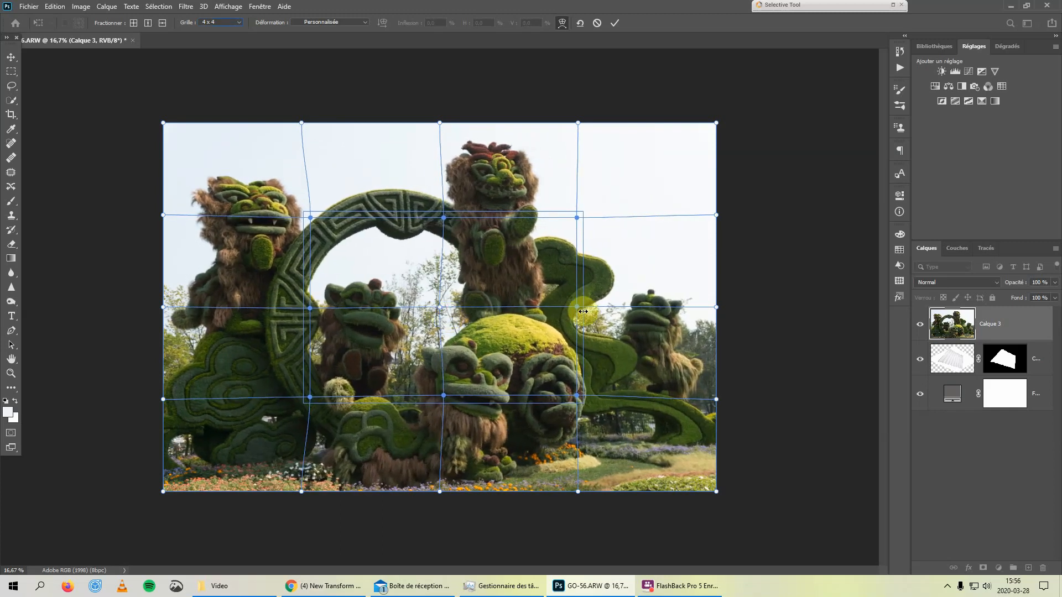
mouse_move(580, 308)
mouse_down()
mouse_move(659, 311)
mouse_move(545, 310)
mouse_move(674, 313)
mouse_move(596, 310)
mouse_up()
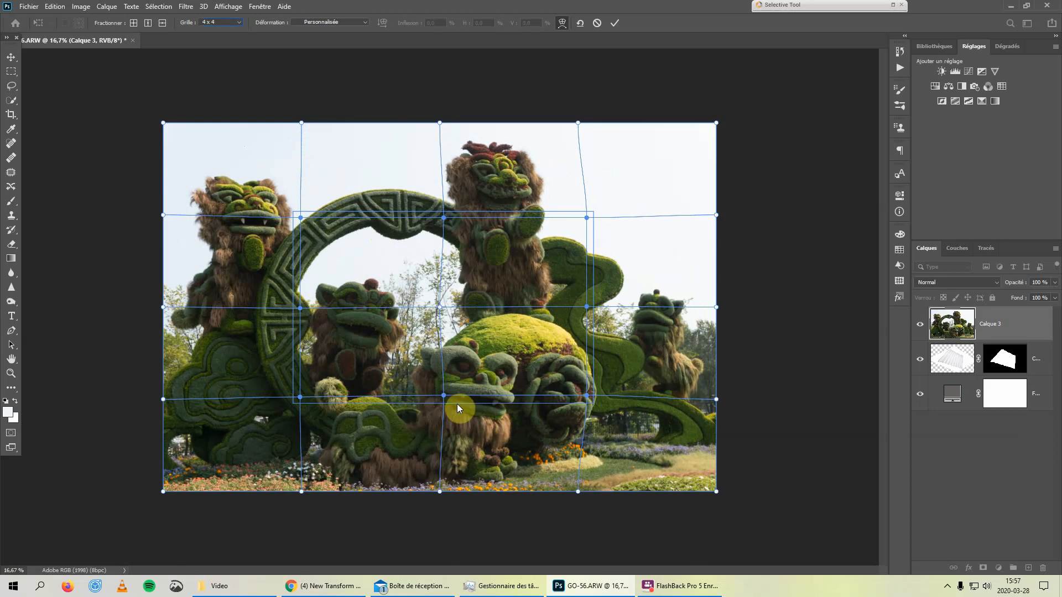
drag(457, 404, 454, 404)
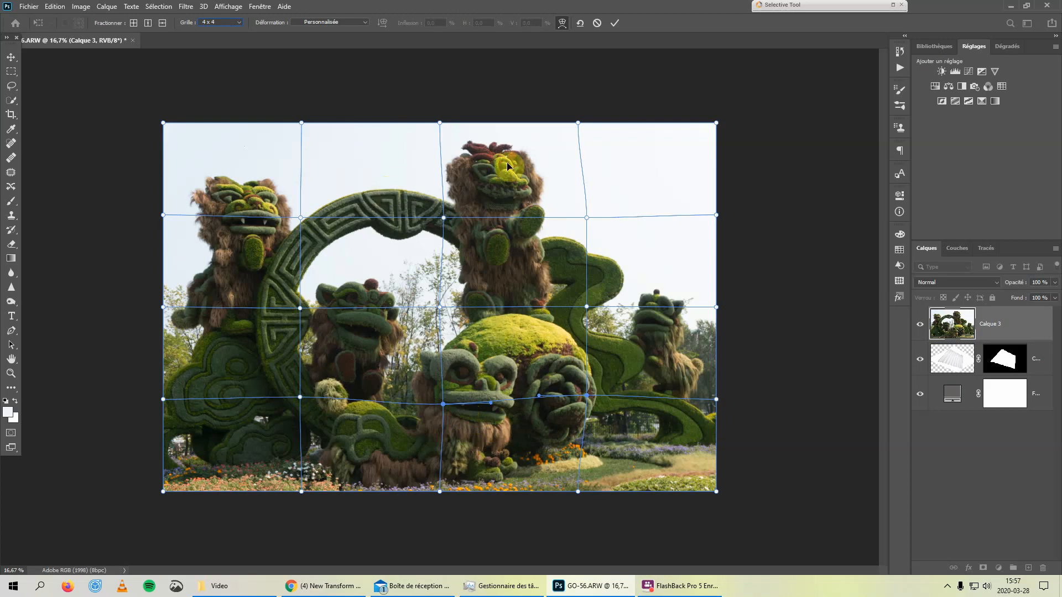
click(580, 23)
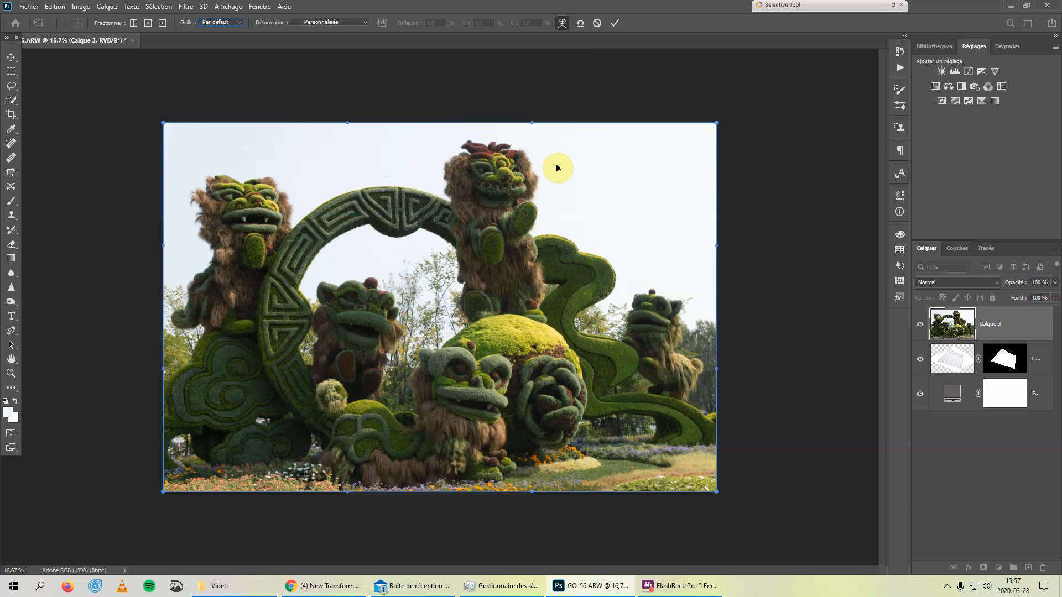
Step: Switch the photo's transformation from Warp to Free Transform mode
click(561, 25)
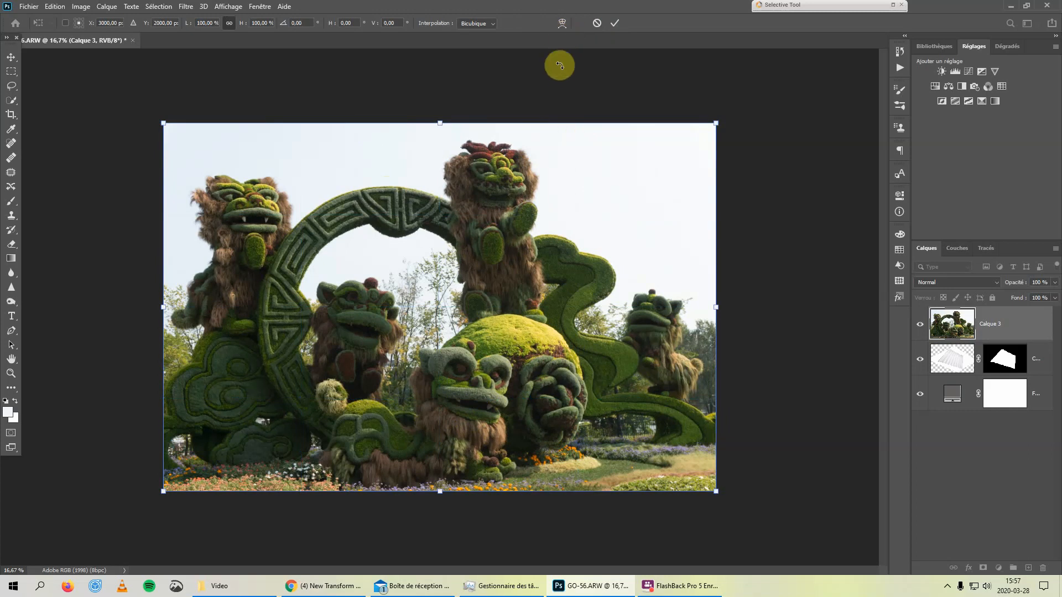
click(562, 24)
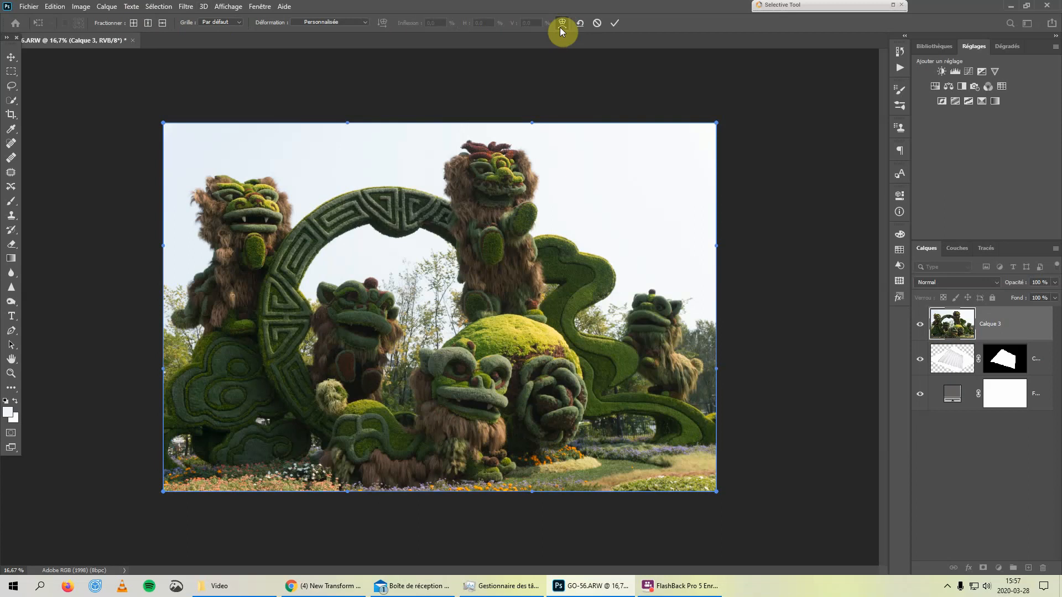
click(561, 23)
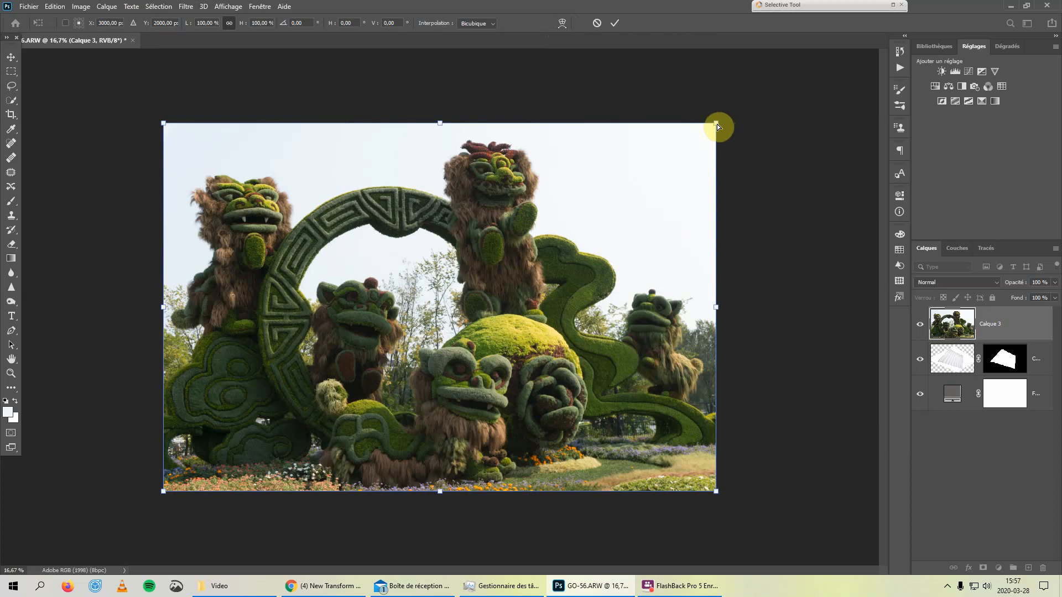
Step: Distort the photo by moving its four corners onto the matching corners of the tilted wavy sheet underneath
drag(717, 124, 665, 194)
drag(511, 332, 470, 457)
drag(154, 244, 394, 183)
drag(653, 313, 573, 271)
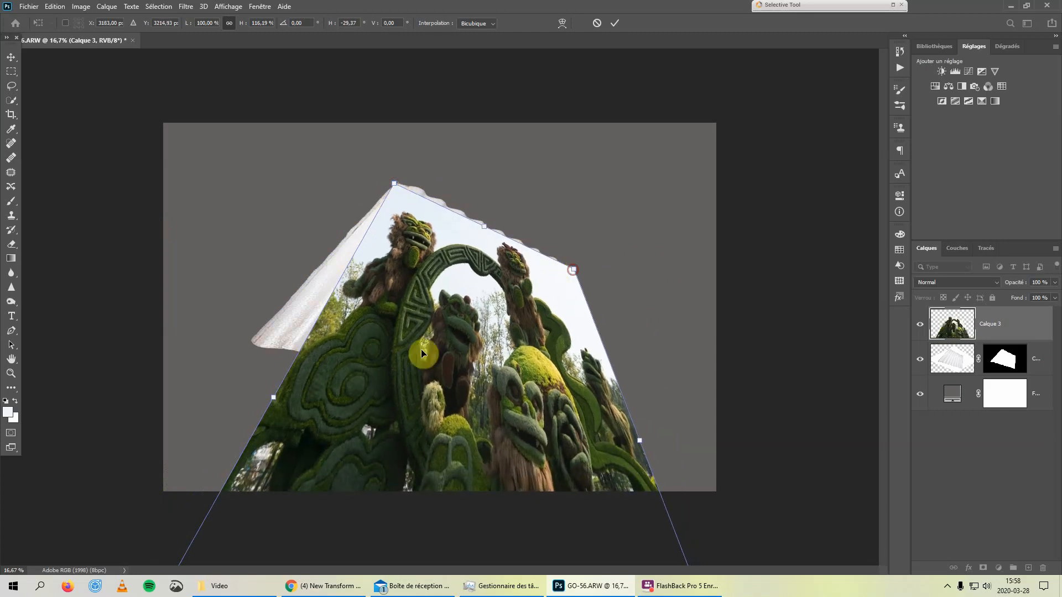
scroll(190, 458, down, 3)
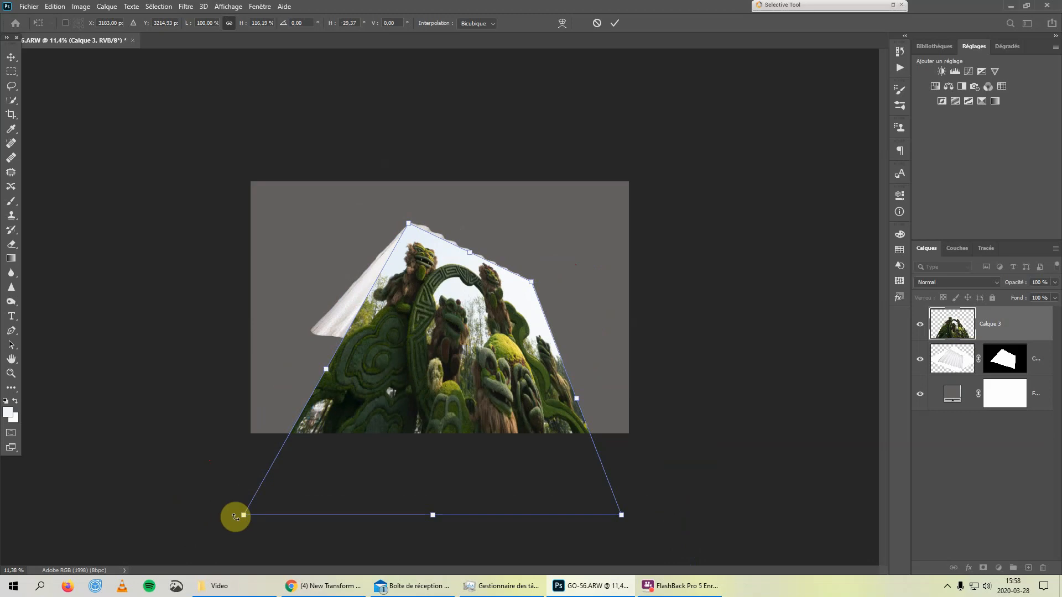
drag(243, 516, 306, 330)
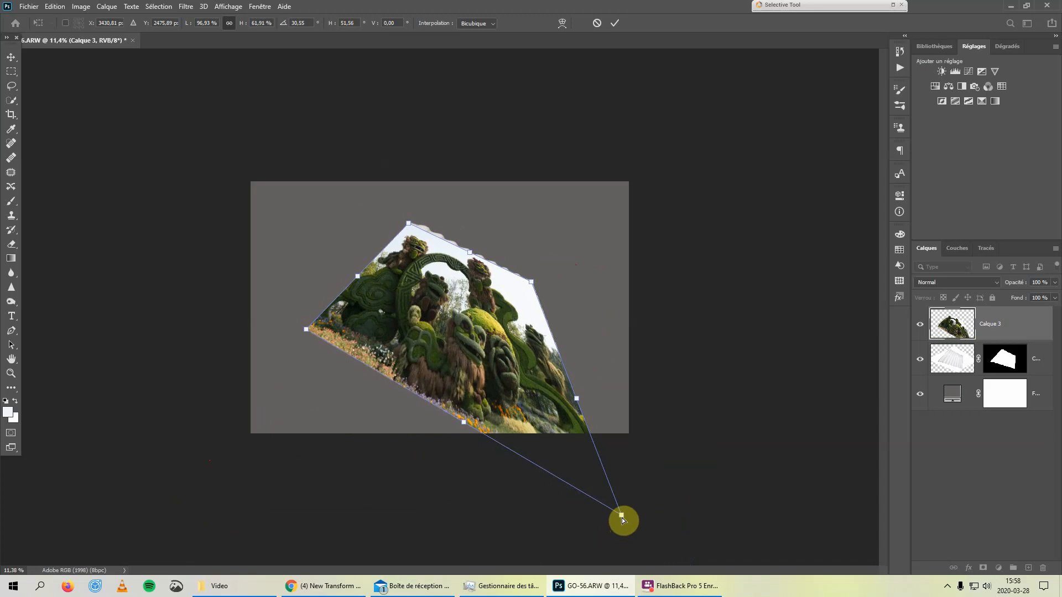
drag(621, 516, 528, 396)
Step: Extend the photo's upper and lower edges outward until they cover the sheet's wavy borders
scroll(449, 310, up, 8)
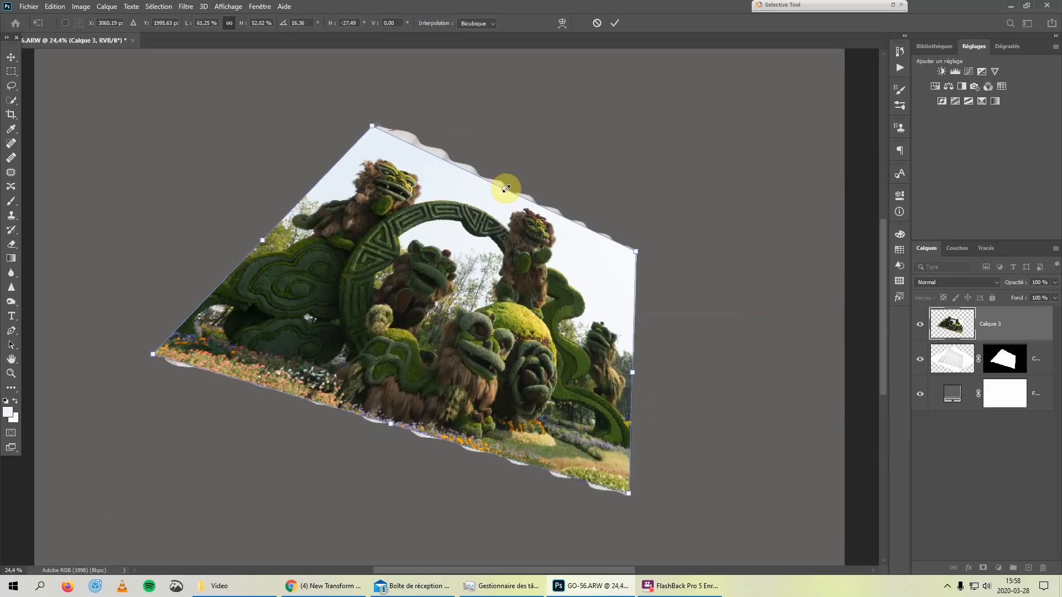
drag(505, 189, 515, 177)
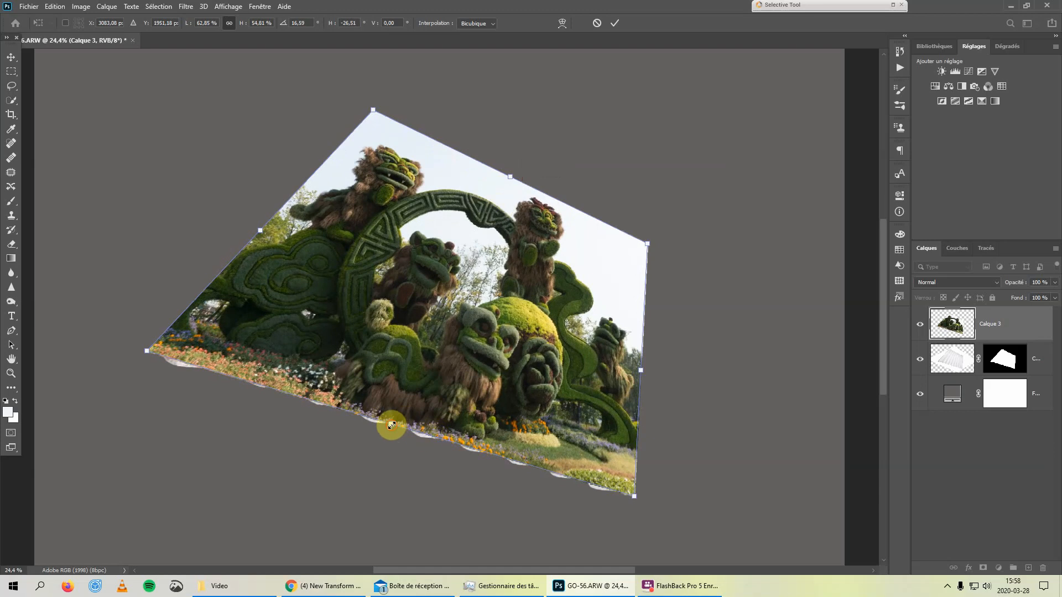
drag(391, 424, 387, 428)
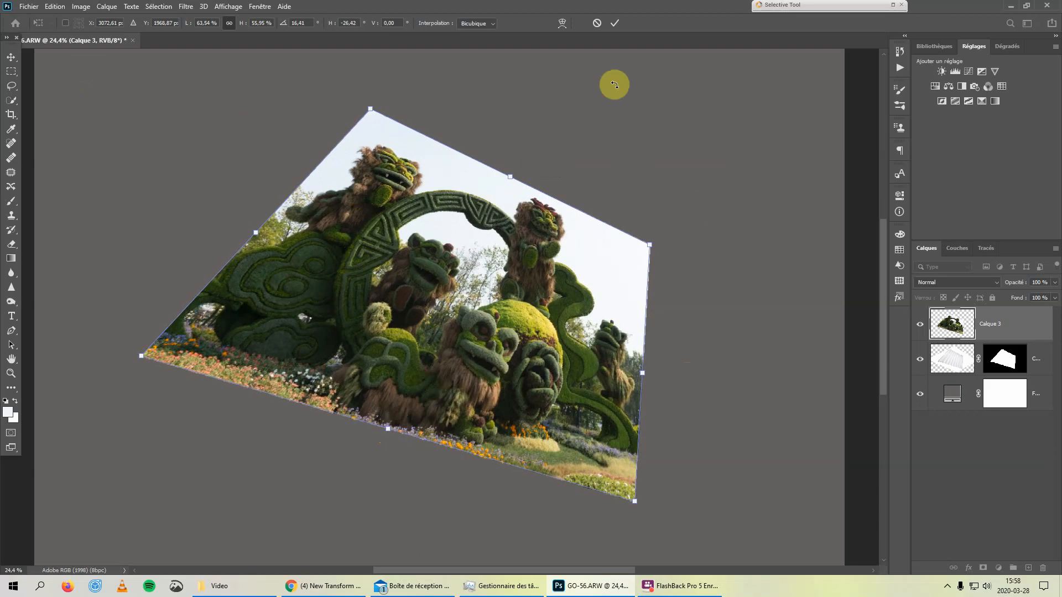
Step: Switch the photo's transformation to Warp mode and apply a custom warp grid of 10 columns and 1 row
click(562, 24)
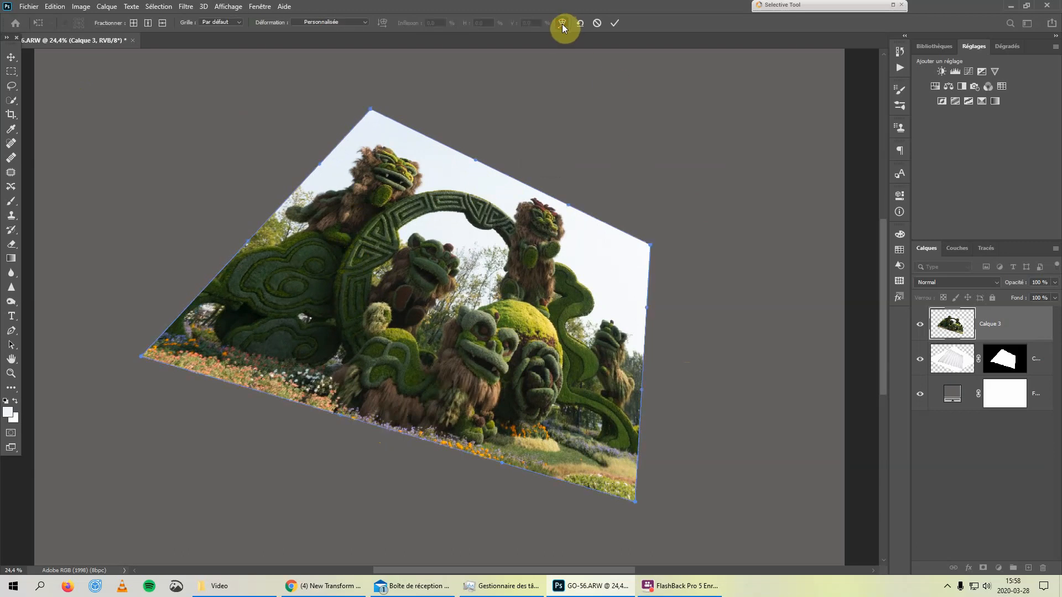
click(237, 22)
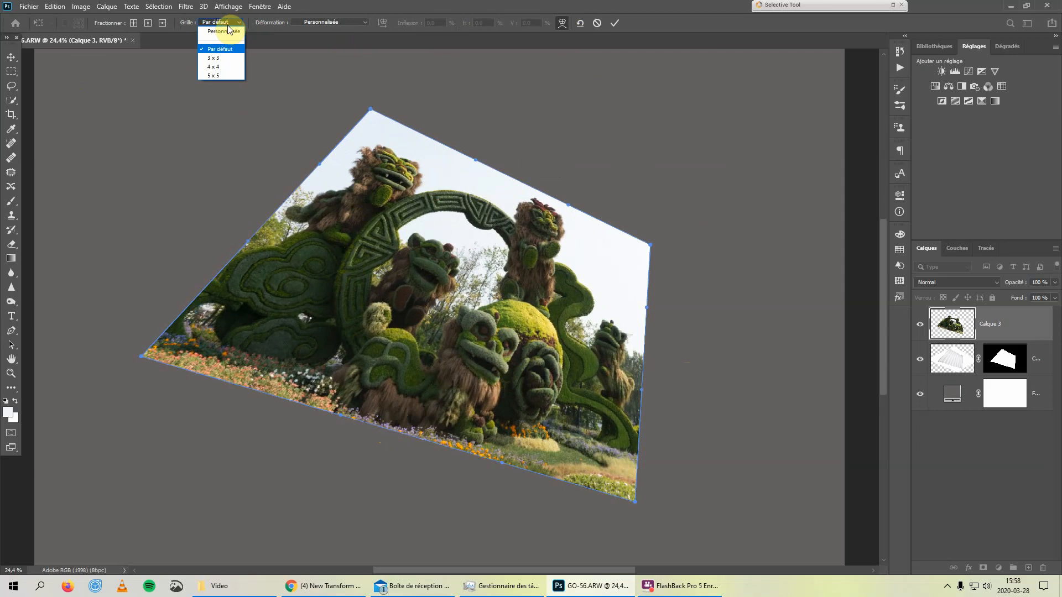
click(229, 31)
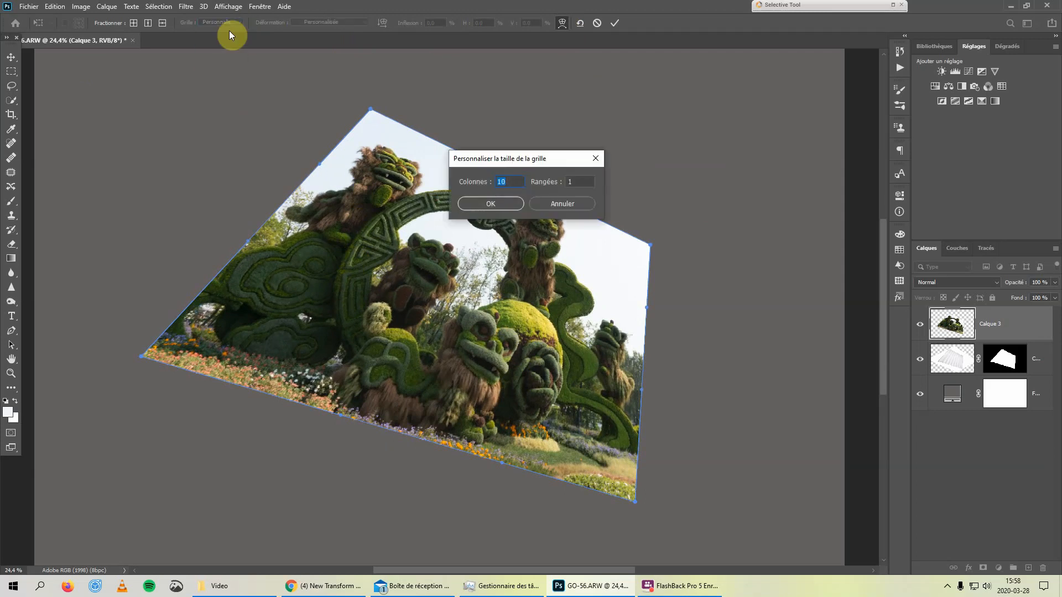
click(505, 184)
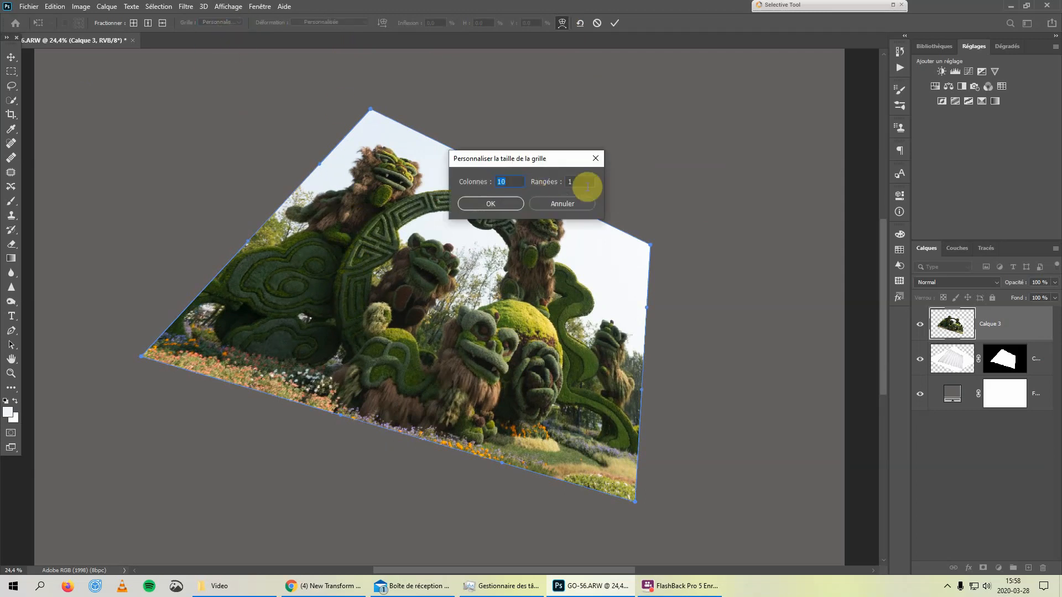
click(485, 205)
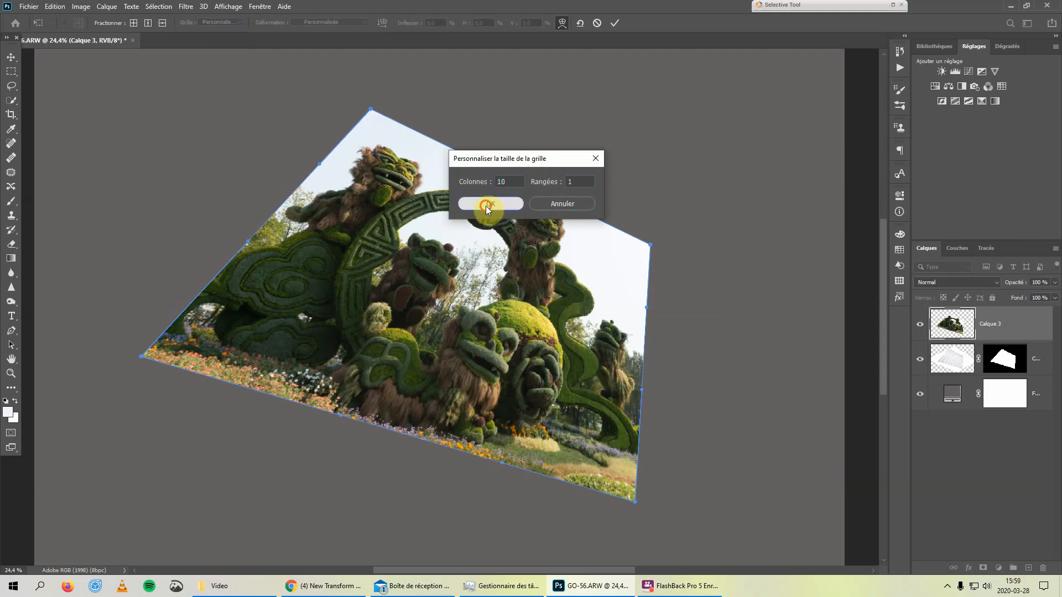
click(376, 191)
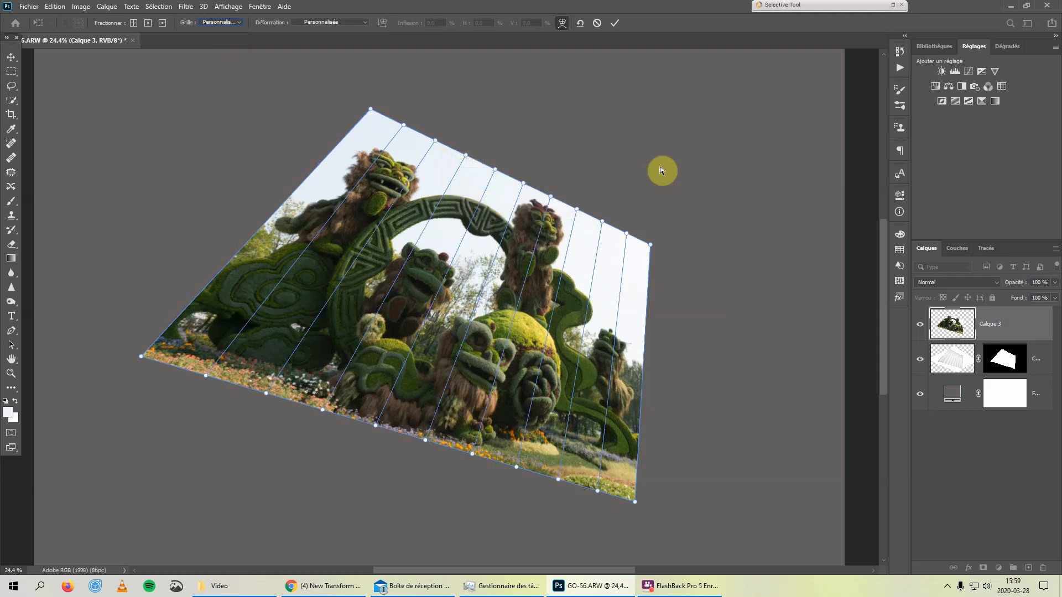
Step: Select every second grid point along the photo's upper edge, from one corner to the other
click(370, 109)
shift+click(435, 141)
shift+click(495, 170)
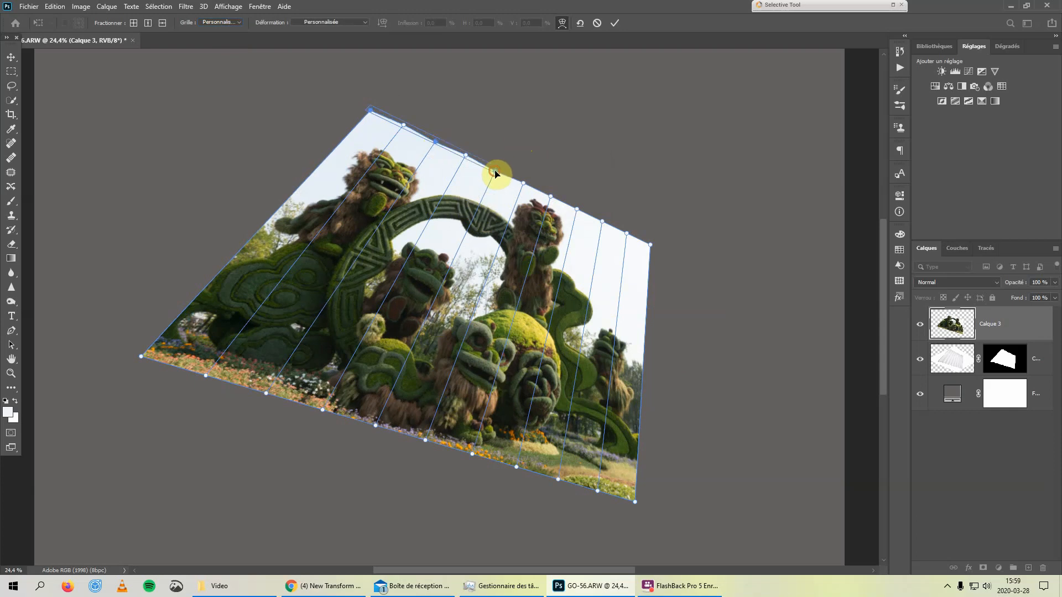
shift+click(550, 198)
shift+click(603, 224)
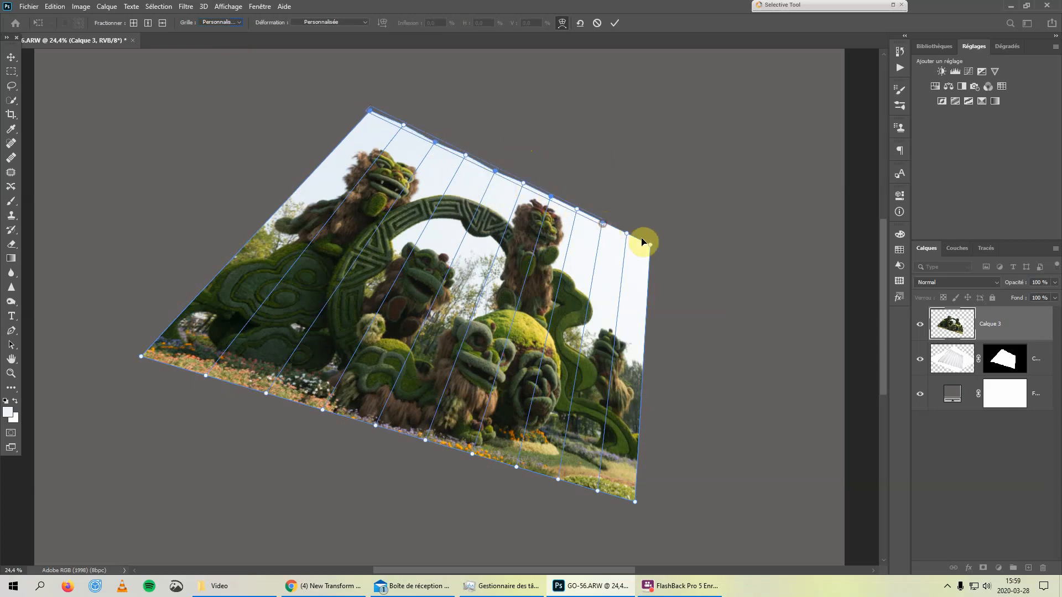
shift+click(650, 244)
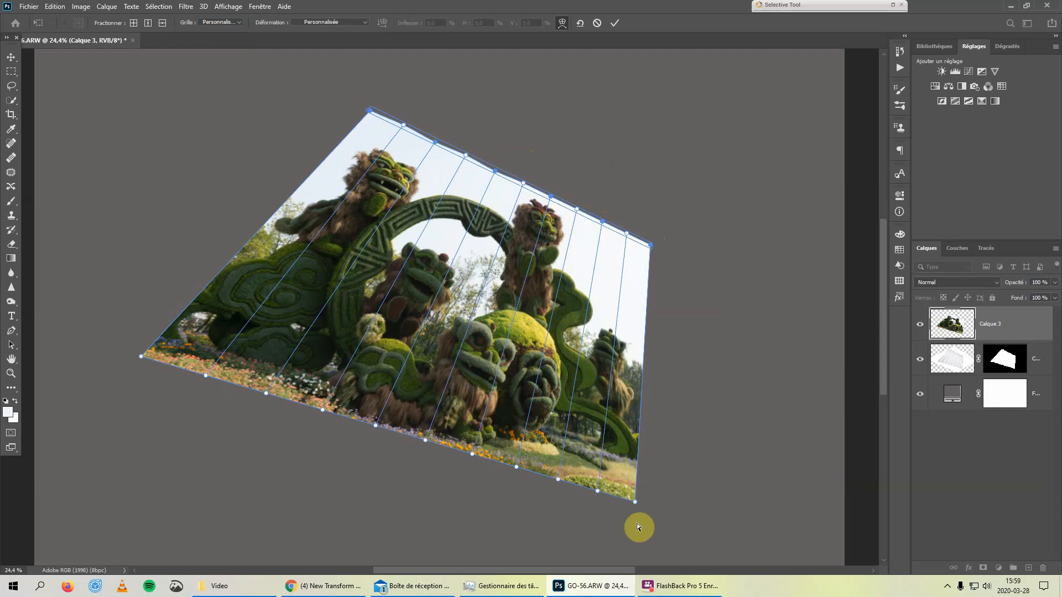
Step: Add every second point of the lower edge to the selection, shift all selected points slightly downward into waves, and apply the warp
shift+click(634, 503)
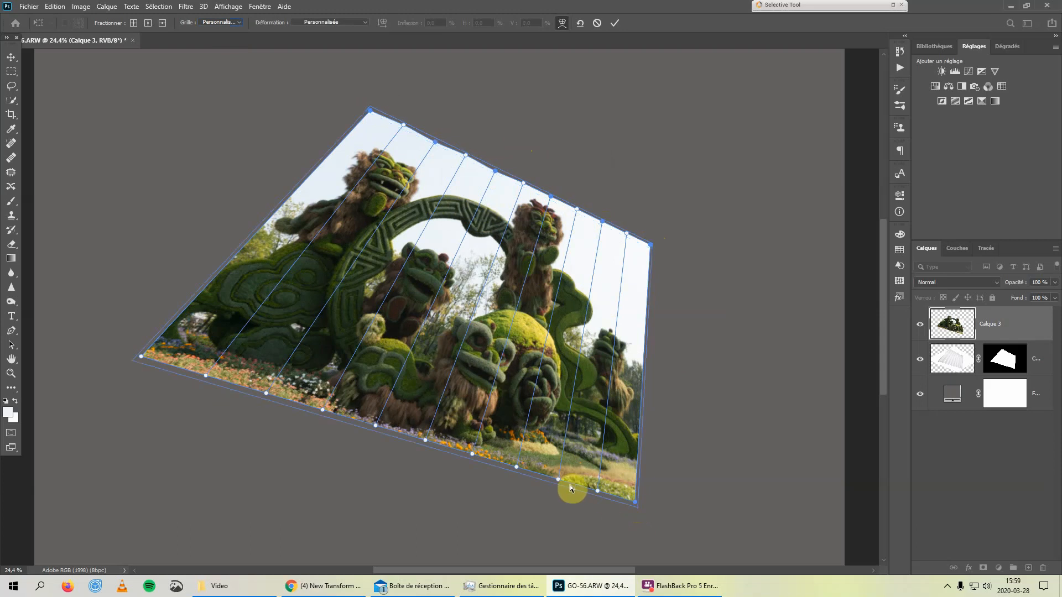
drag(558, 482, 556, 479)
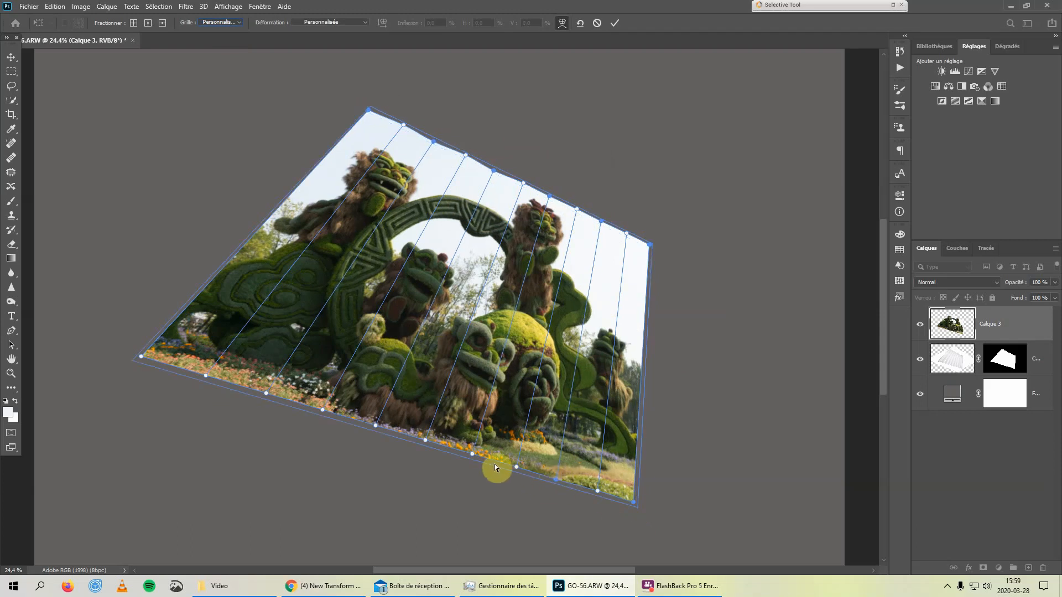
shift+click(471, 453)
shift+click(376, 426)
drag(264, 394, 259, 392)
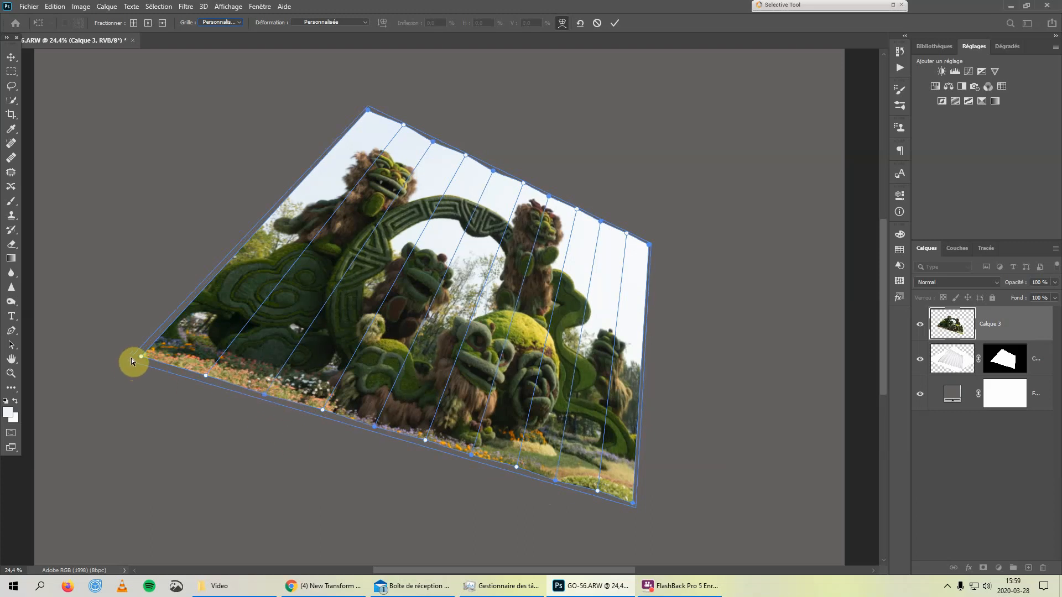
drag(131, 358, 138, 356)
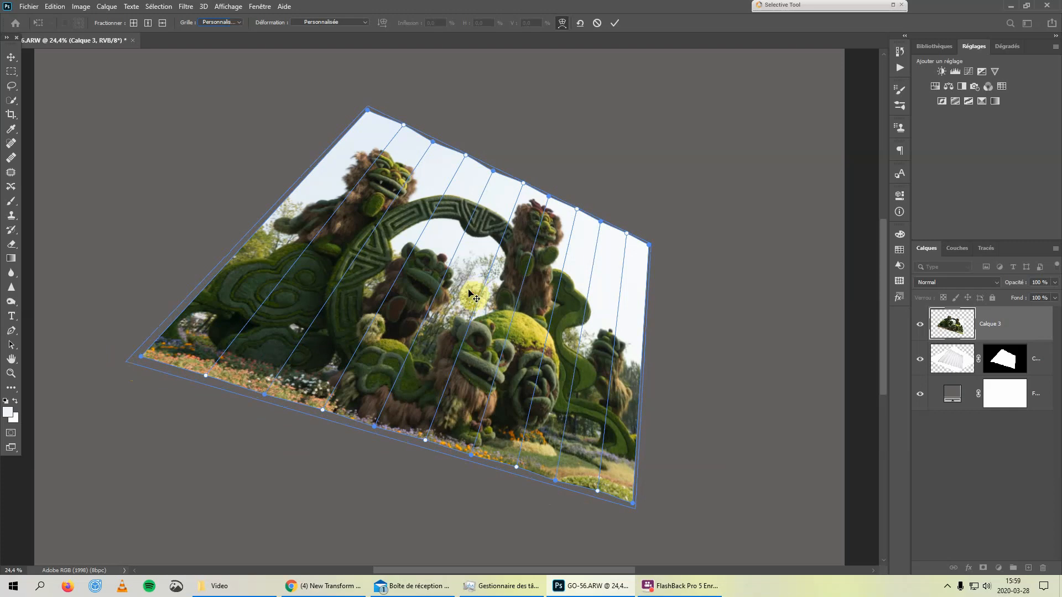
drag(469, 293, 470, 302)
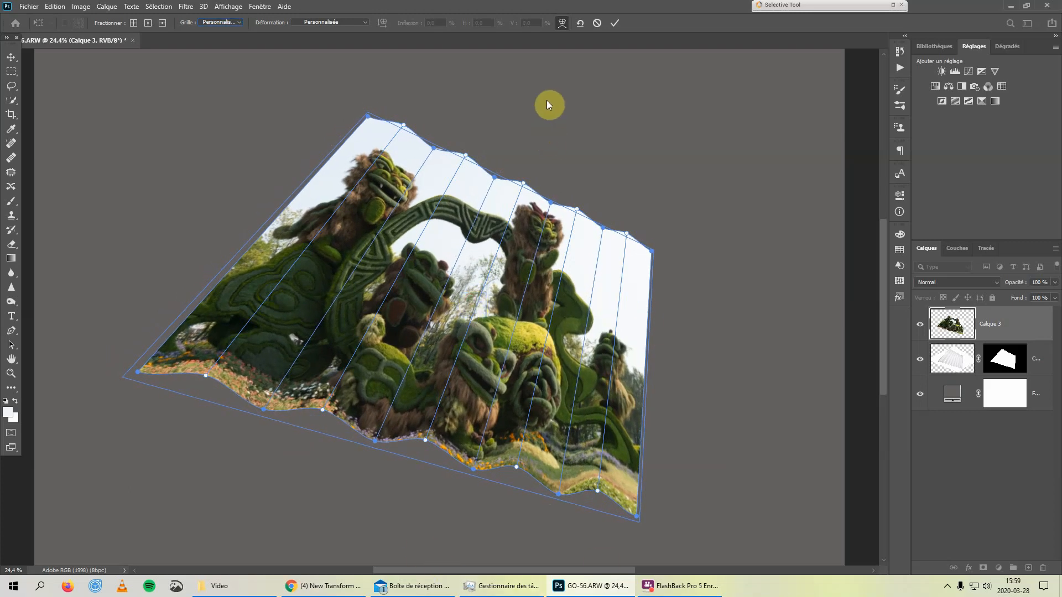
click(616, 27)
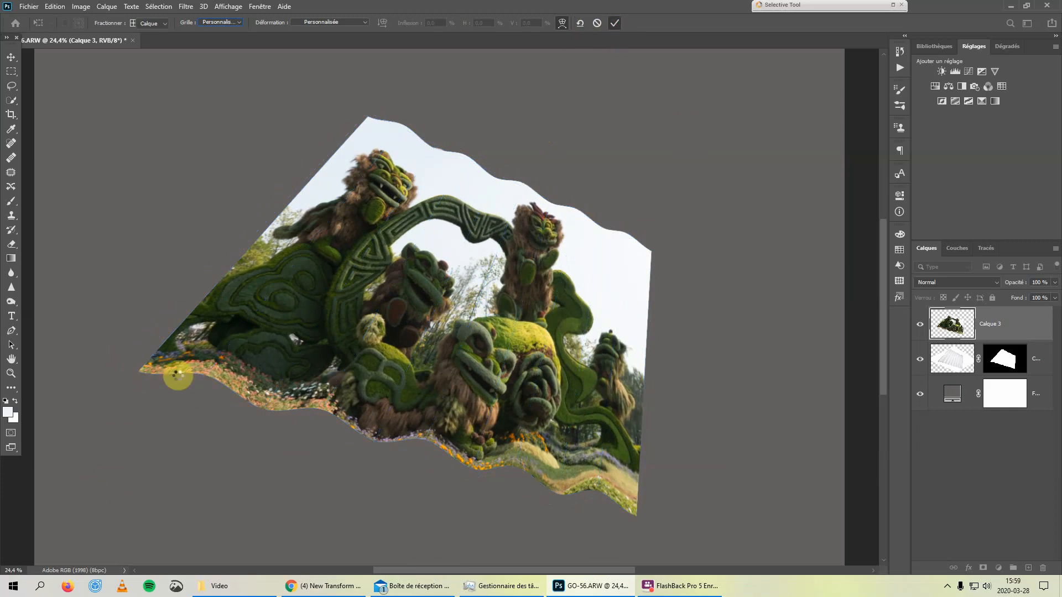